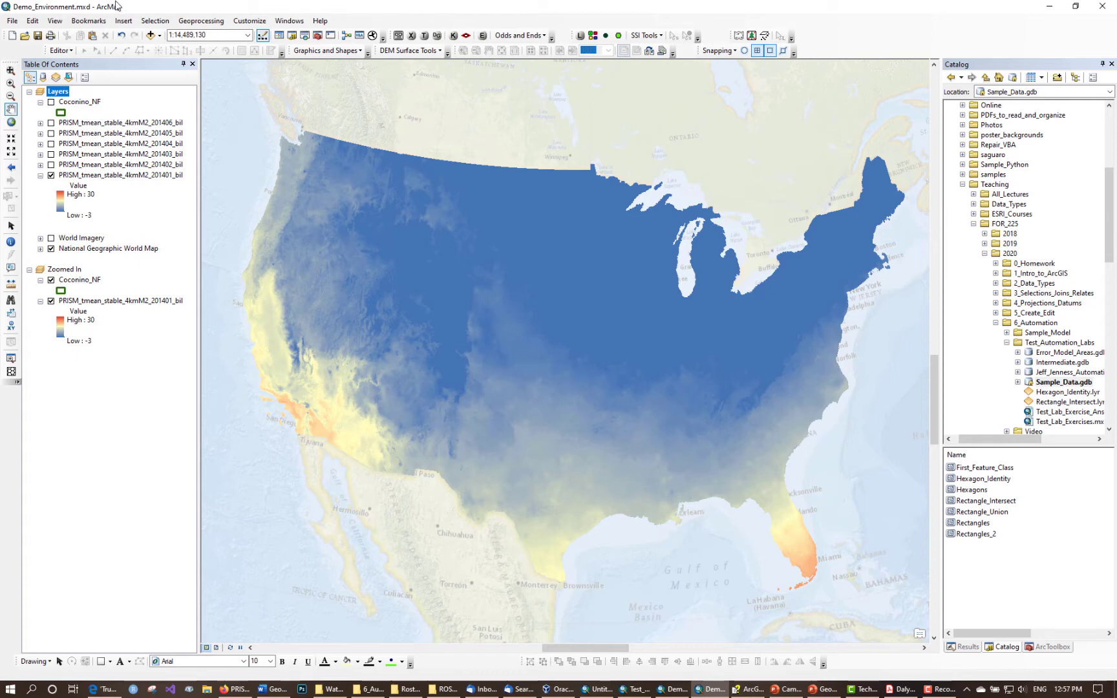
# Turn on the Coconino_NF layer in the Layers data frame and activate the Zoomed In data frame
pyautogui.click(52, 102)
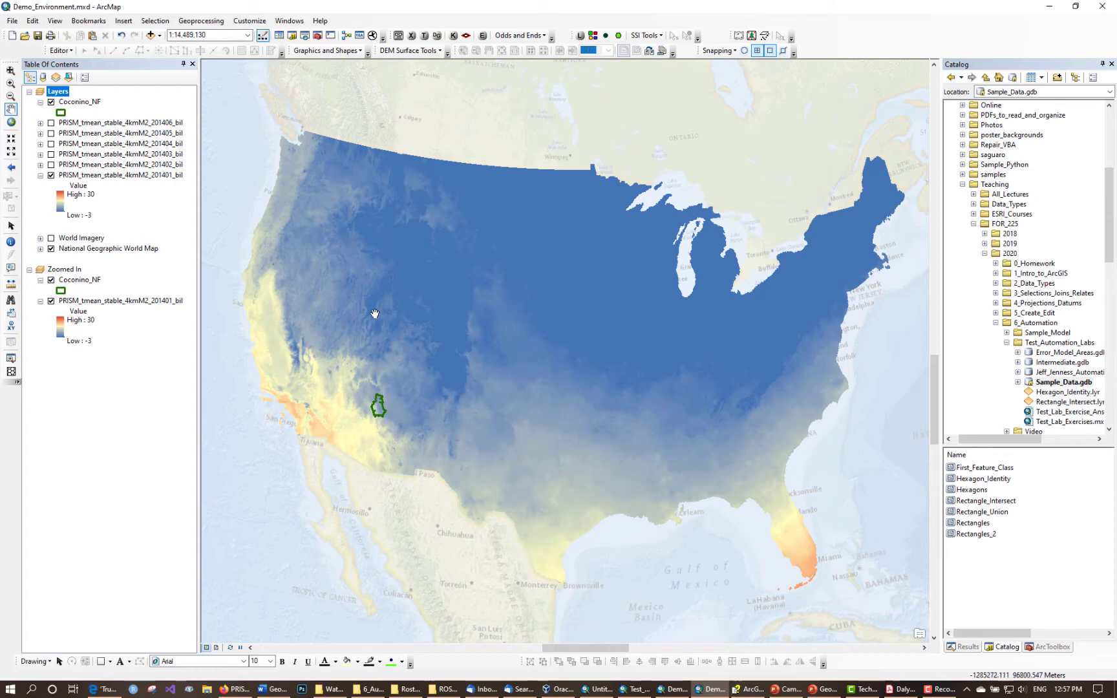
pyautogui.keyDown('alt'); pyautogui.click(55, 271); pyautogui.keyUp('alt')
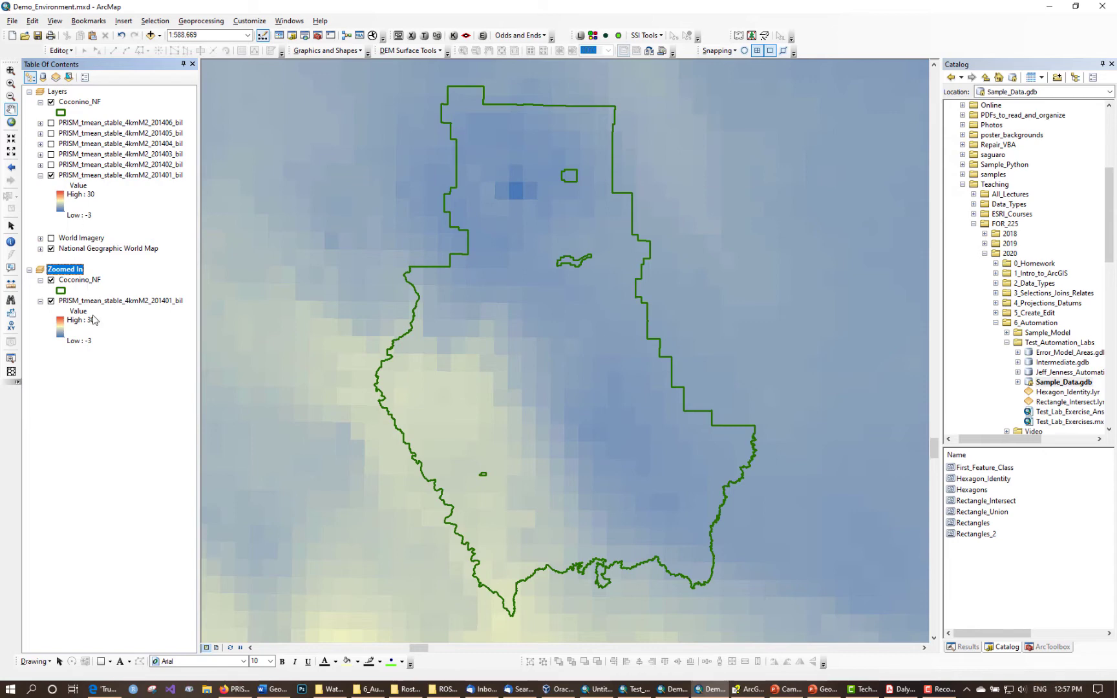
# Run Extract by Mask on the Zoomed In raster PRISM_tmean_stable_4kmM2_201401_bil with Coconino_NF as the mask, keeping the default output path
pyautogui.click(1052, 647)
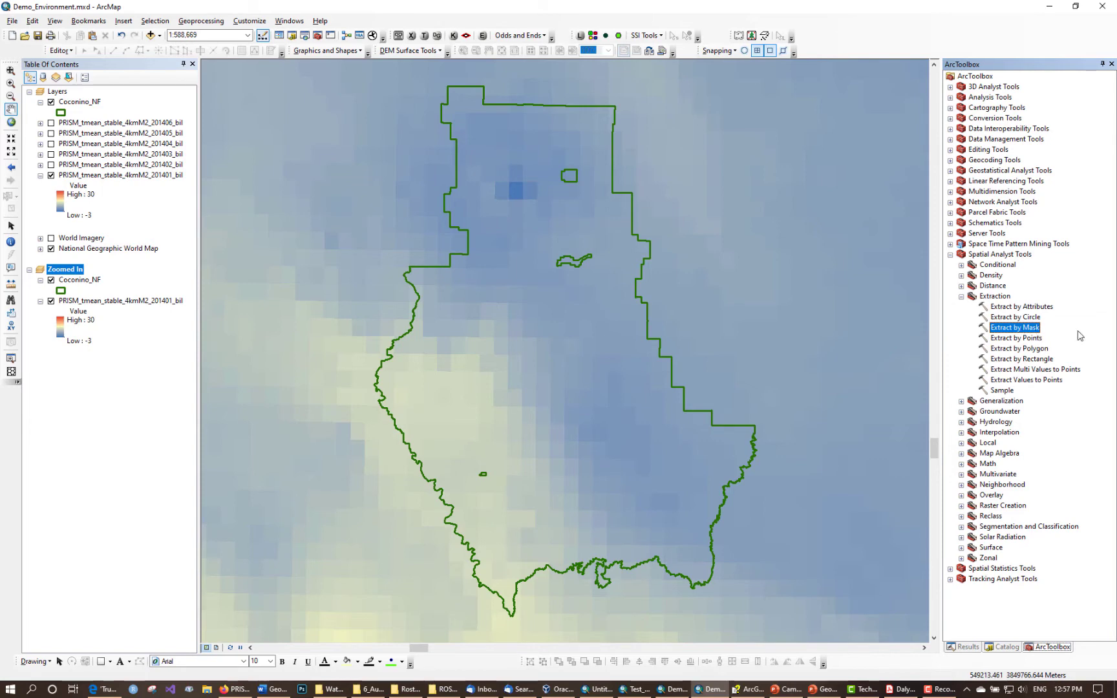
pyautogui.doubleClick(1030, 328)
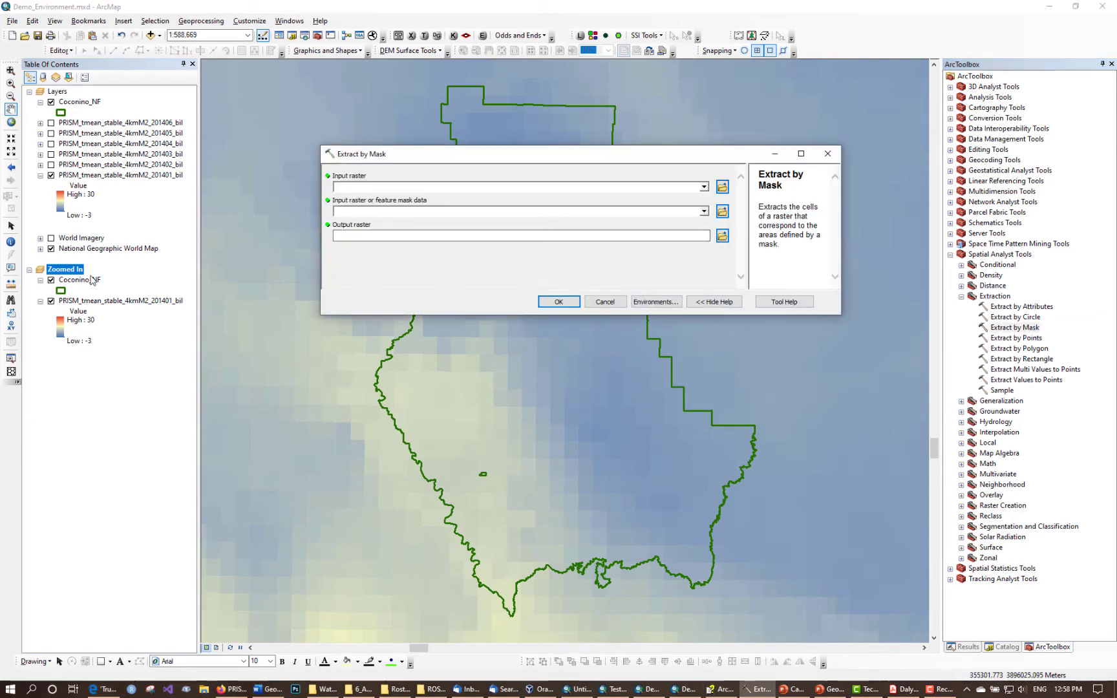
pyautogui.click(114, 300)
pyautogui.moveTo(115, 298); pyautogui.dragTo(395, 188)
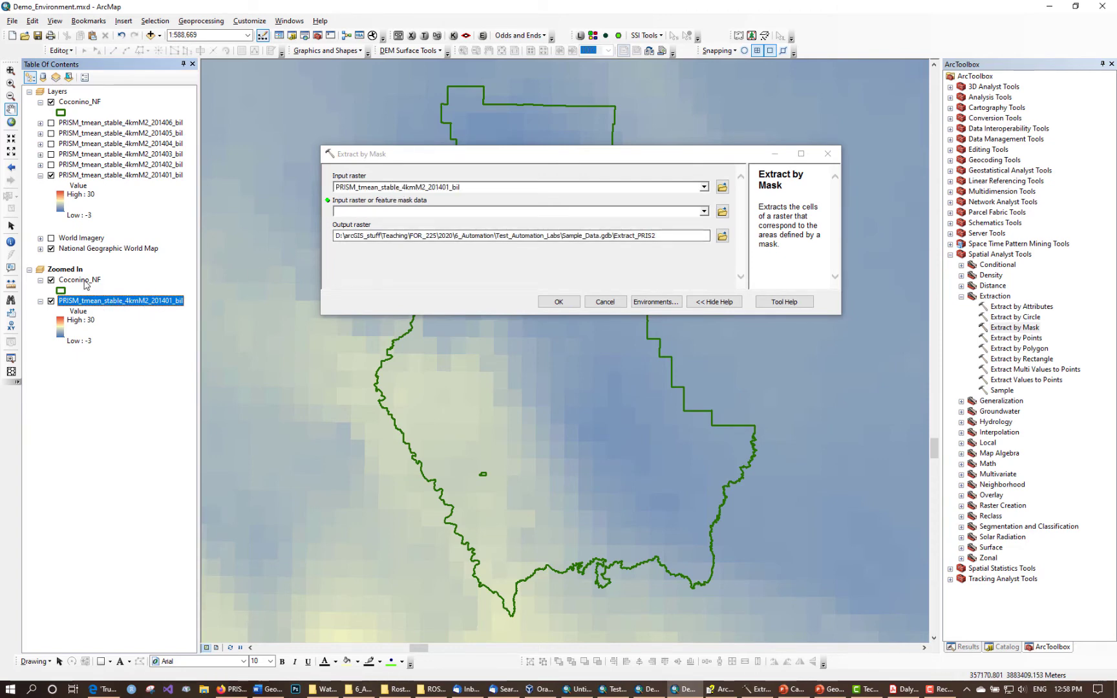
pyautogui.moveTo(83, 280); pyautogui.dragTo(406, 211)
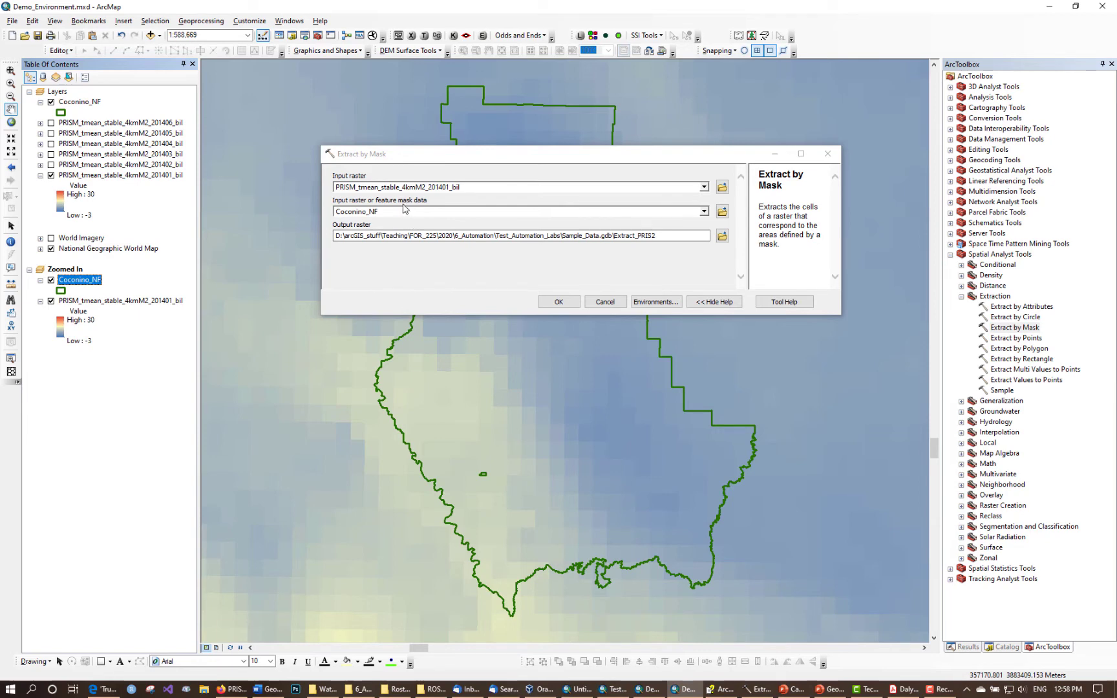
pyautogui.click(681, 235)
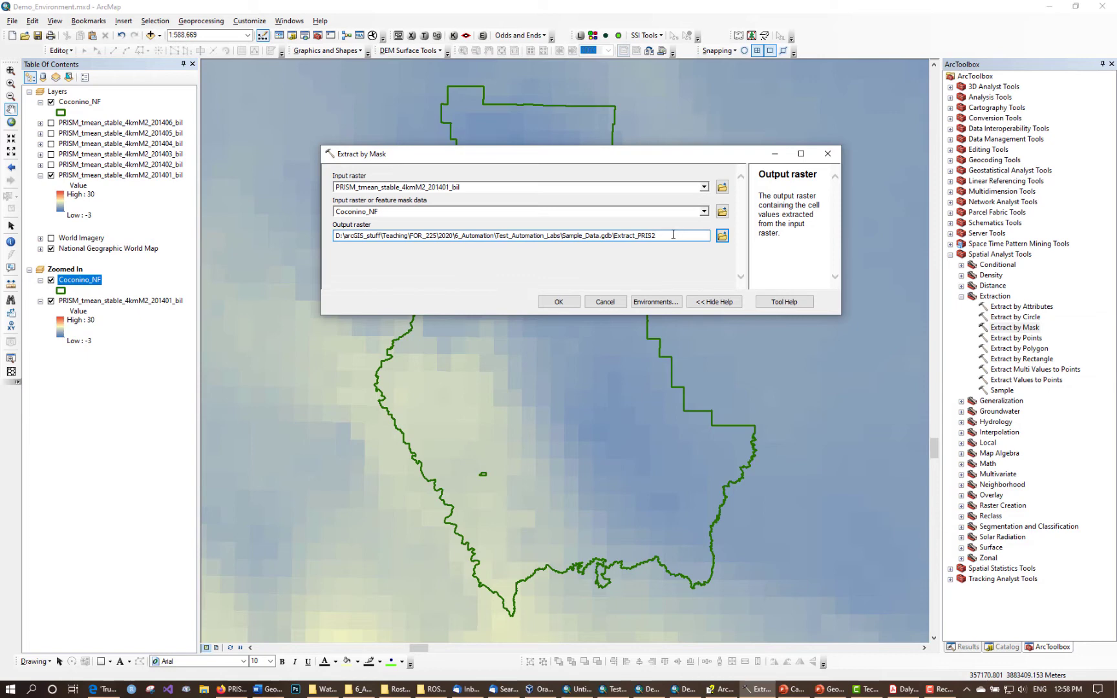
pyautogui.click(560, 302)
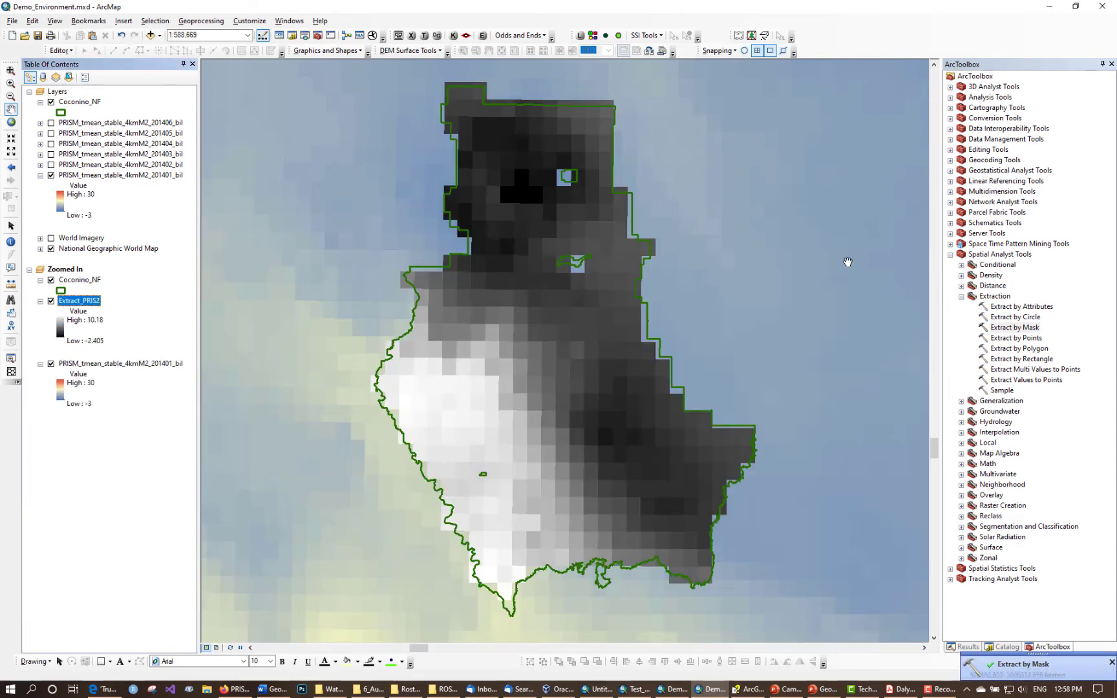
pyautogui.click(1111, 663)
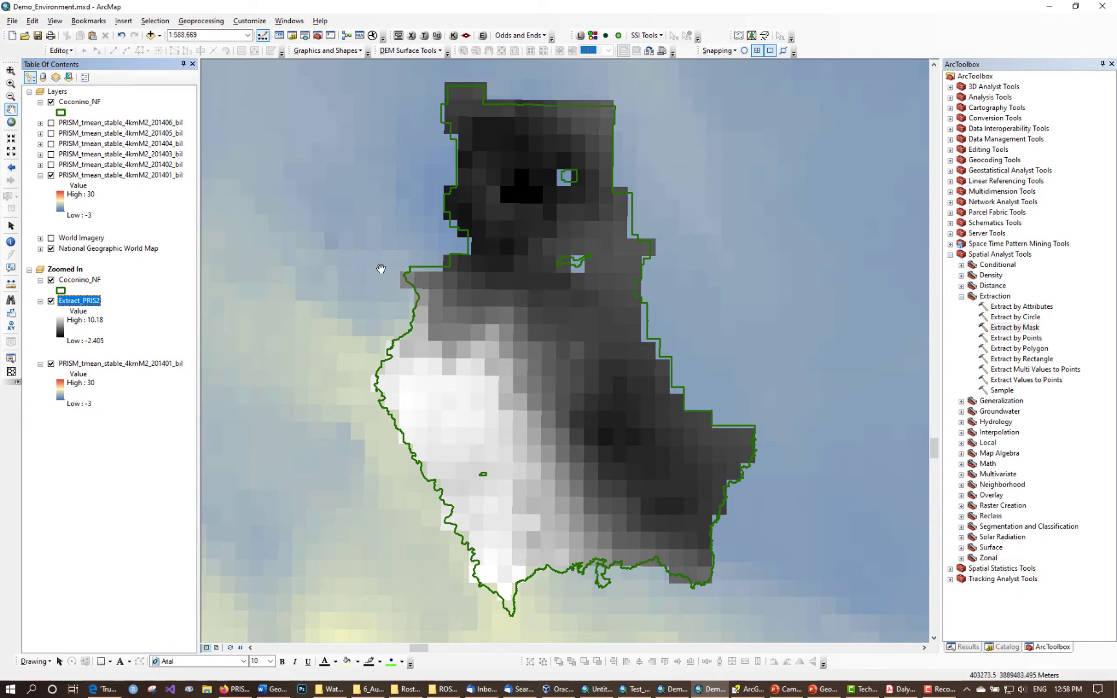
# Inspect the extracted raster's cell alignment along the forest's western boundary and identify the pixel values of both rasters in an edge cell
pyautogui.press('z')
pyautogui.moveTo(380, 266); pyautogui.dragTo(448, 336)
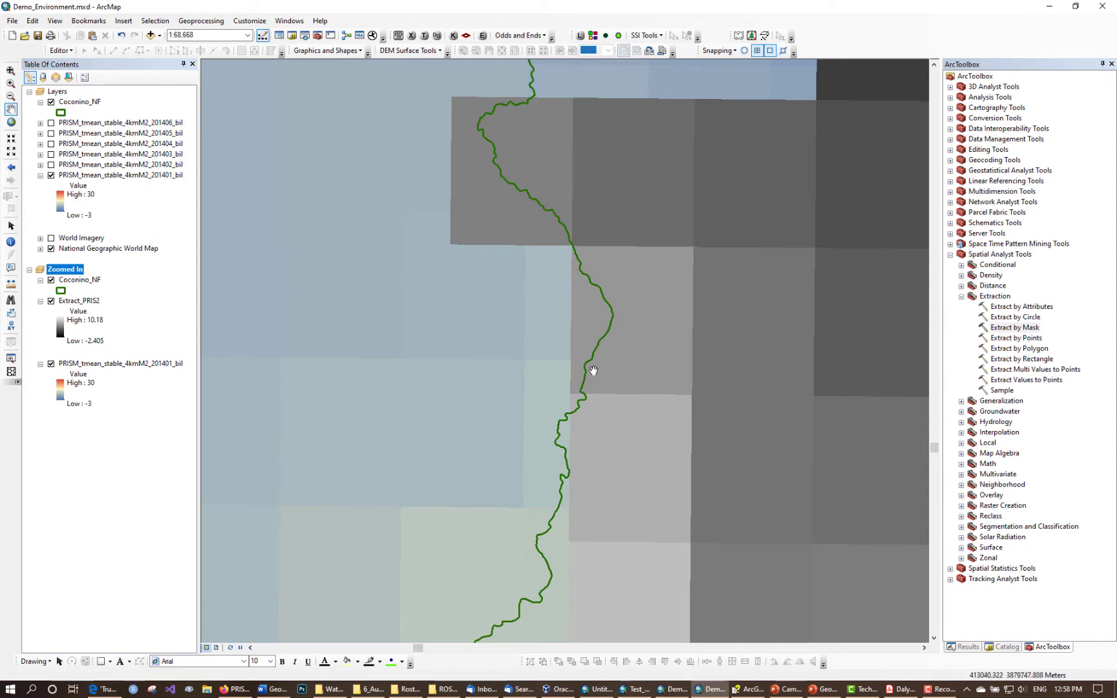
pyautogui.click(10, 241)
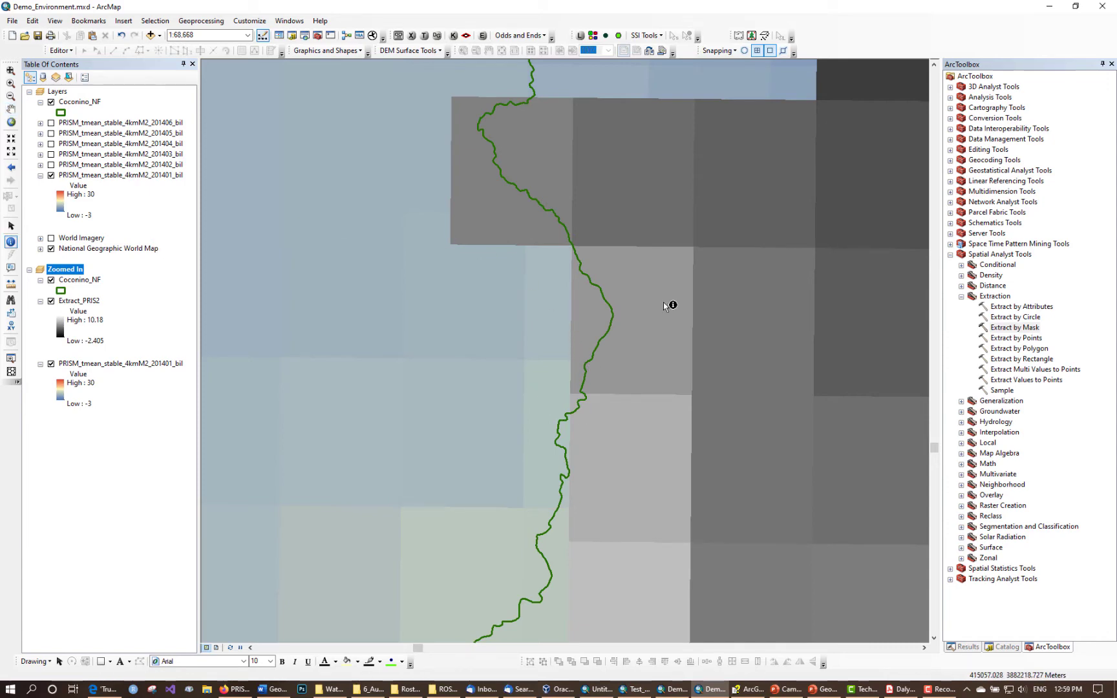
pyautogui.moveTo(1116, 223); pyautogui.dragTo(765, 207)
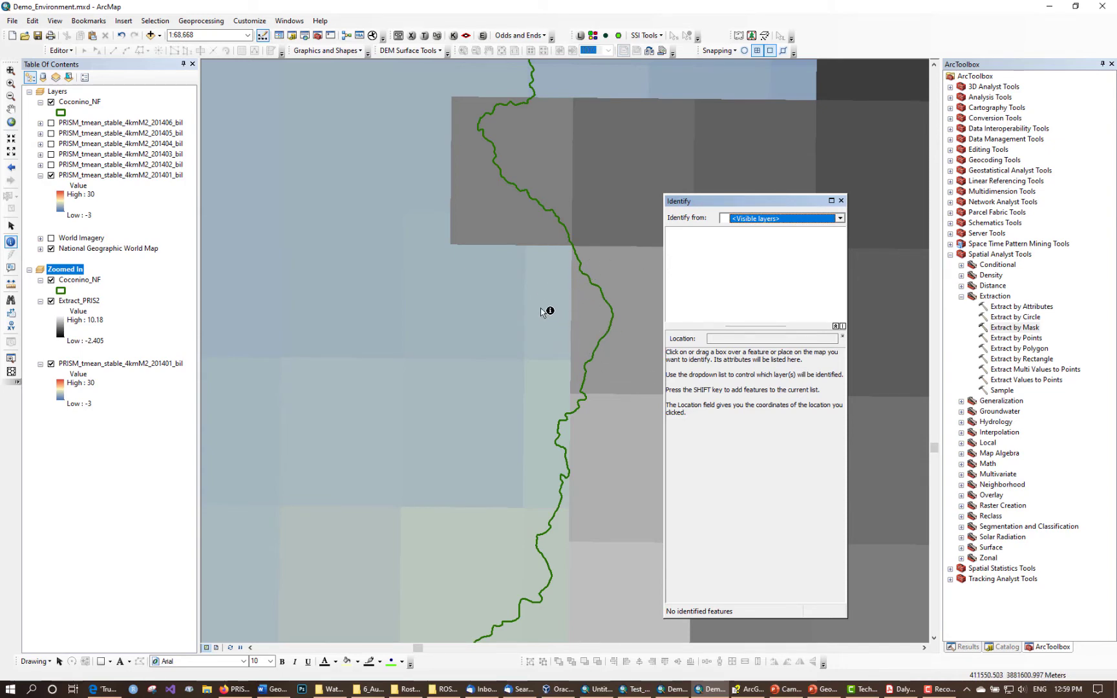
pyautogui.click(580, 306)
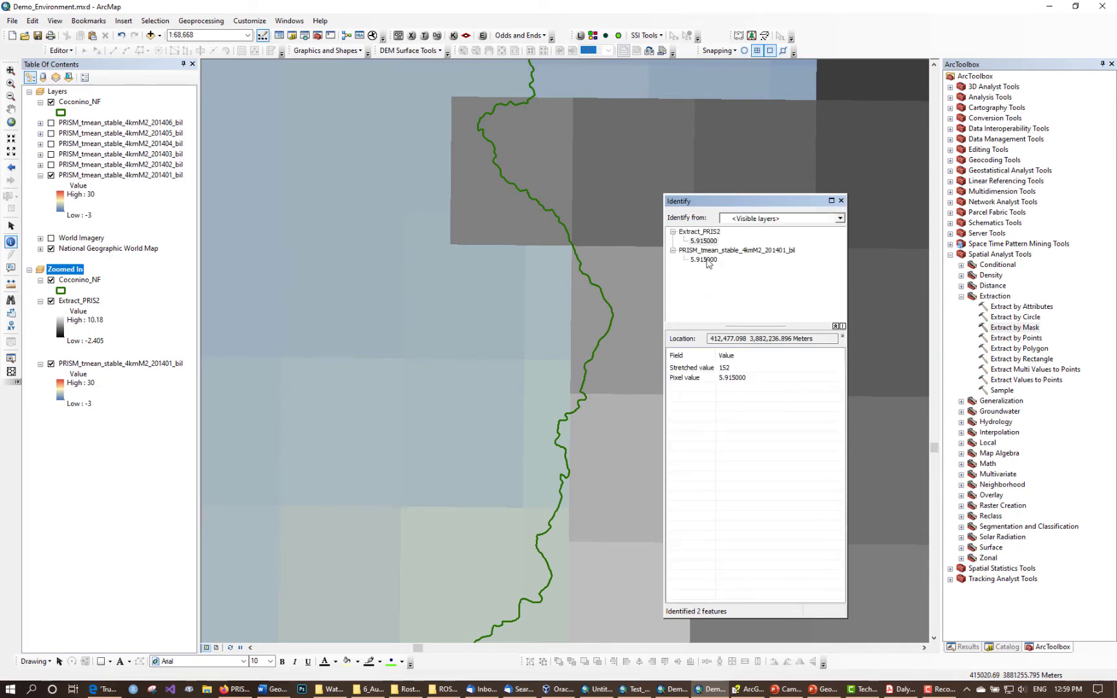
pyautogui.click(709, 260)
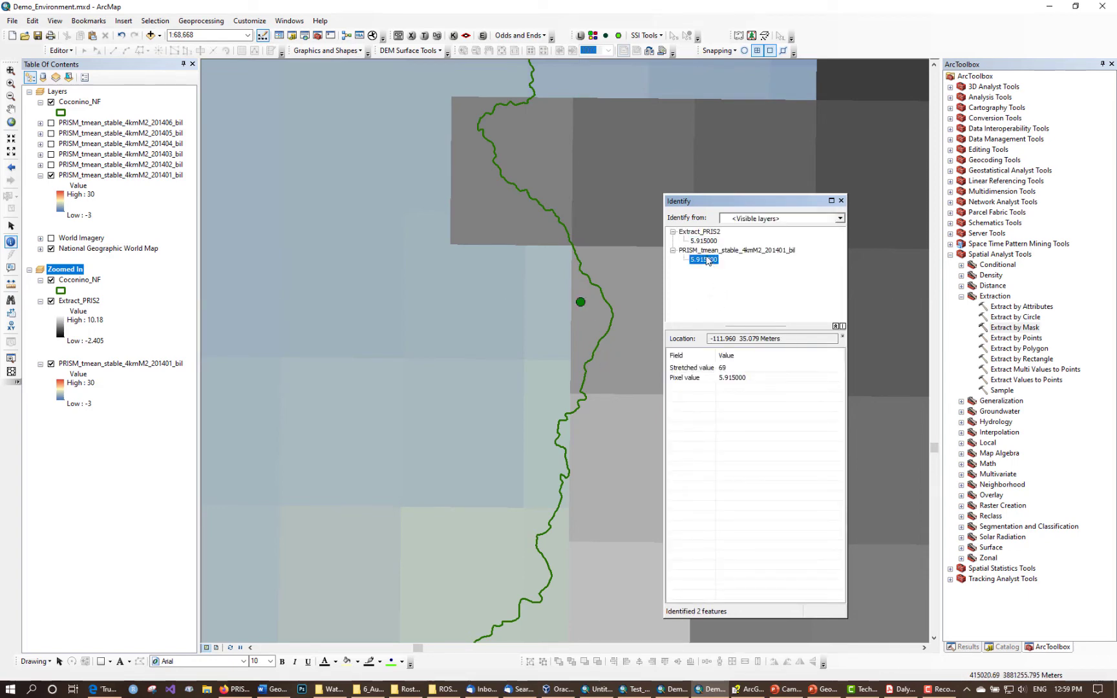
pyautogui.click(705, 241)
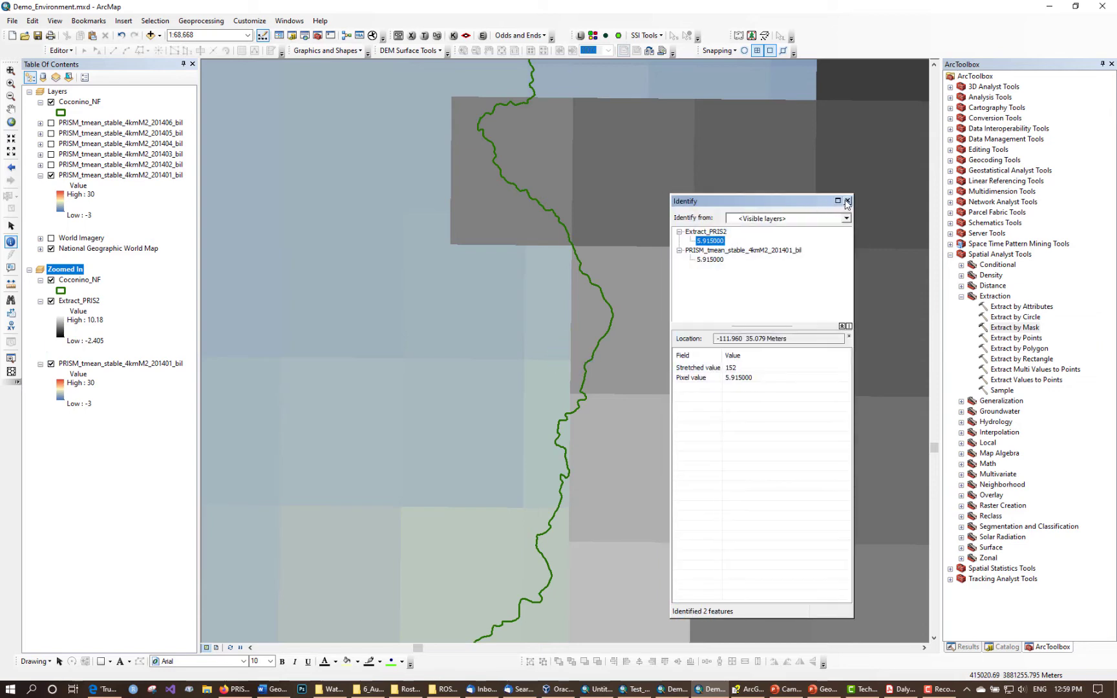
pyautogui.click(841, 200)
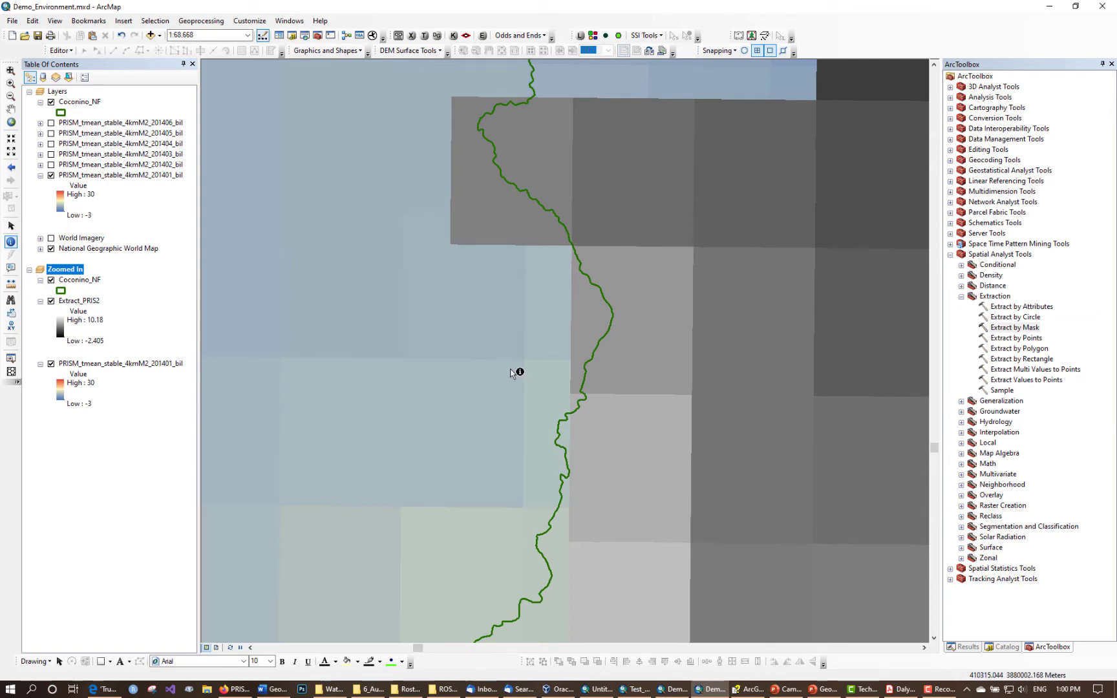
# Show the full extent of the Zoomed In frame's Coconino_NF layer and hide the Extract_PRIS2 raster
pyautogui.click(79, 302)
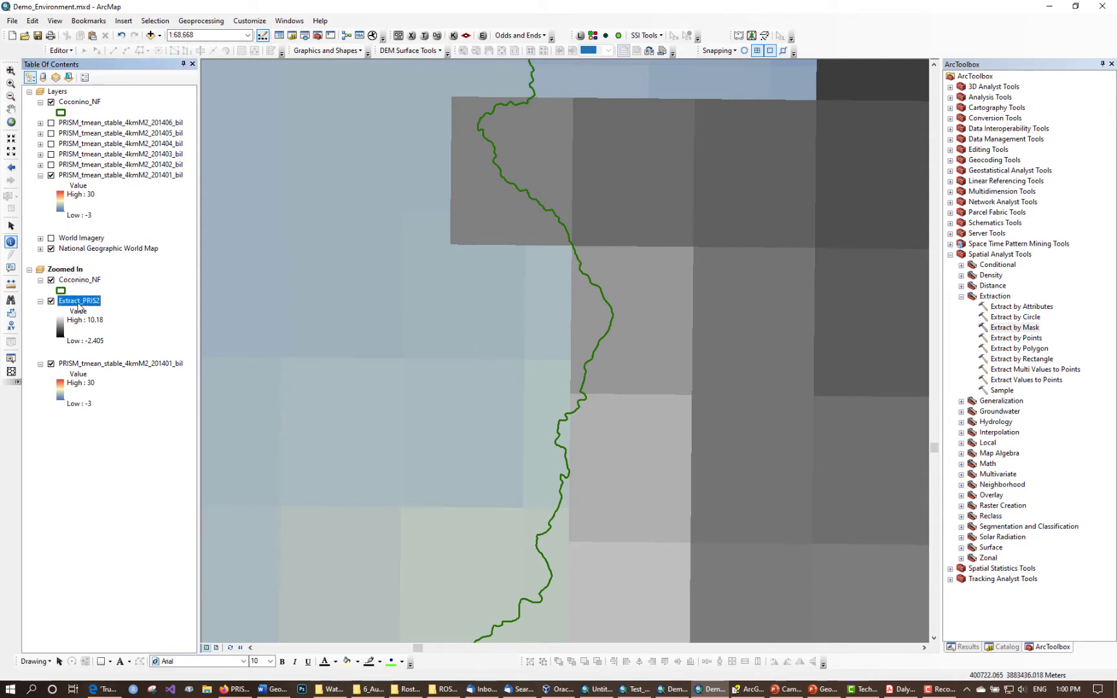
pyautogui.click(79, 280)
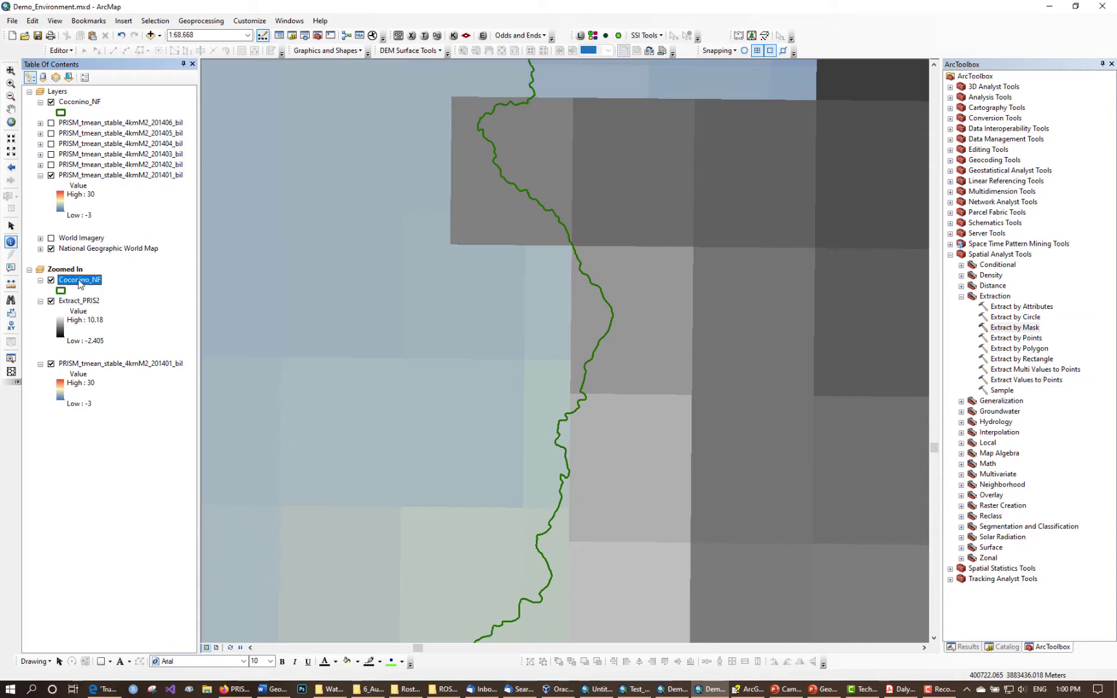
pyautogui.rightClick(79, 280)
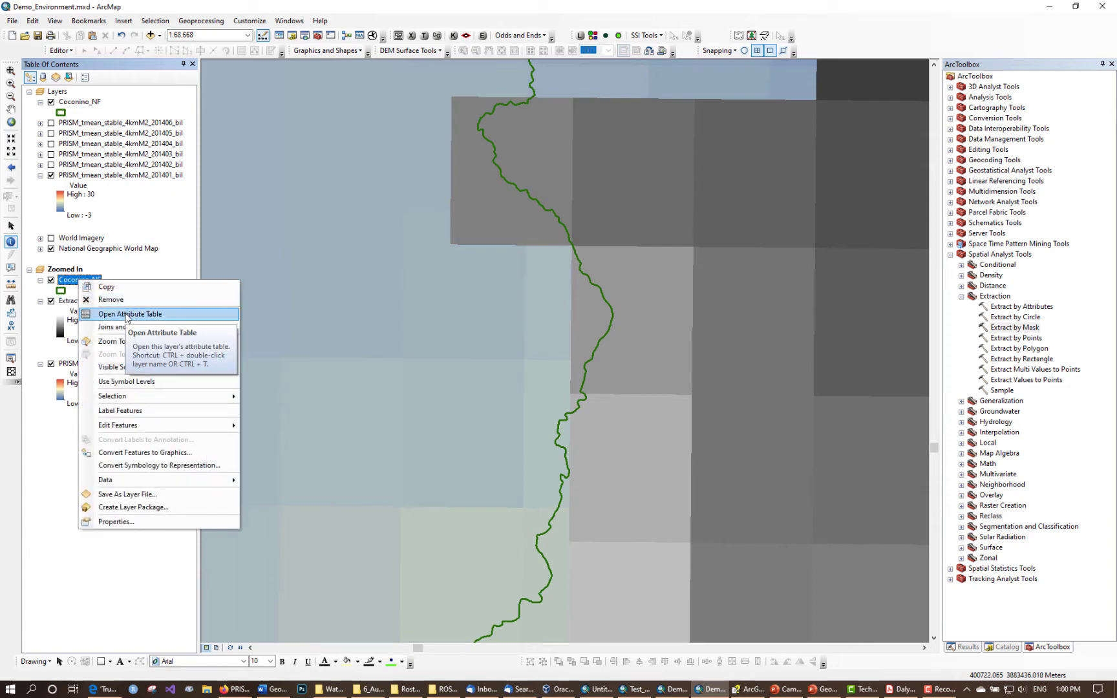
pyautogui.click(117, 342)
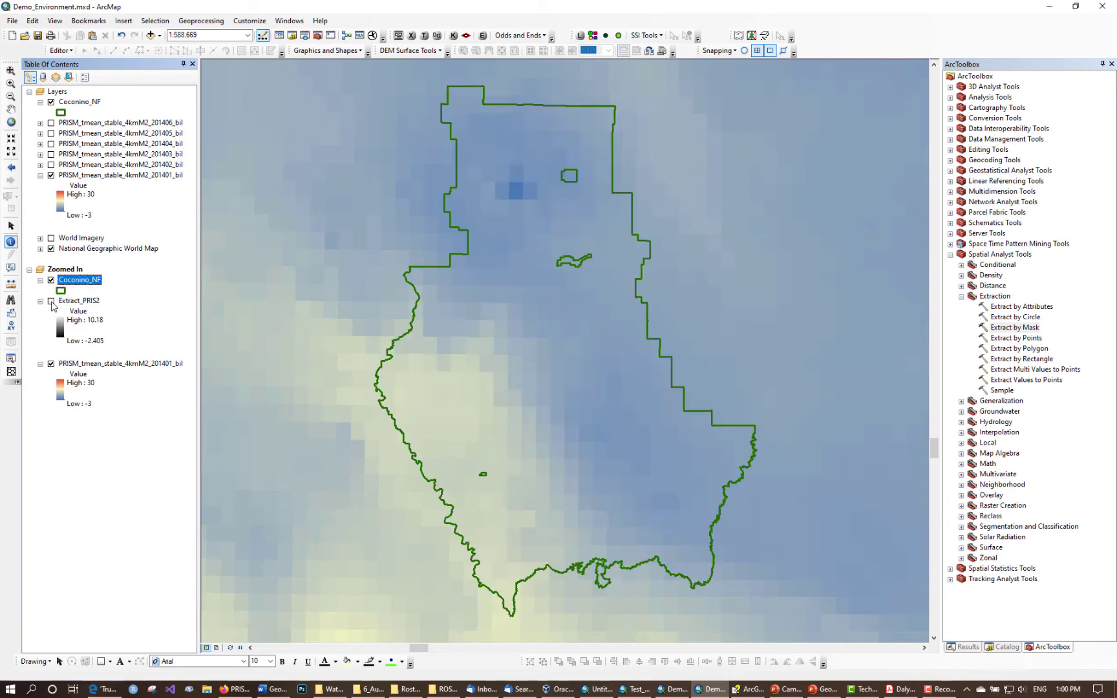
pyautogui.click(51, 301)
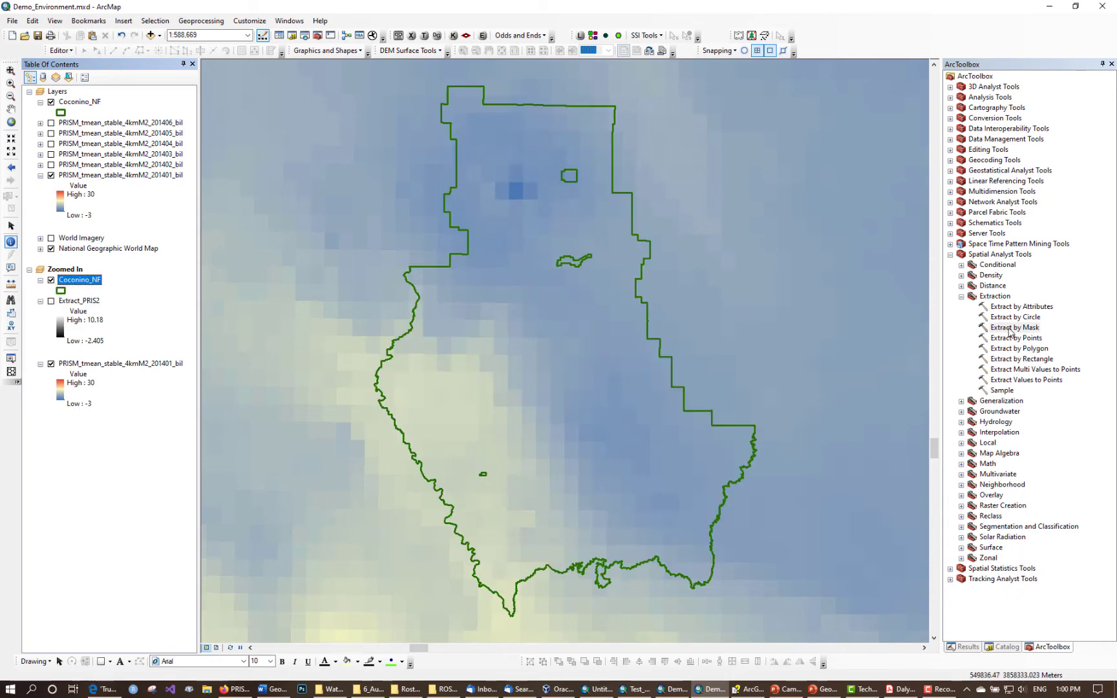
# Set up another Extract by Mask with PRISM_tmean_stable_4kmM2_201401_bil as the input raster and Coconino_NF as the mask
pyautogui.doubleClick(1009, 328)
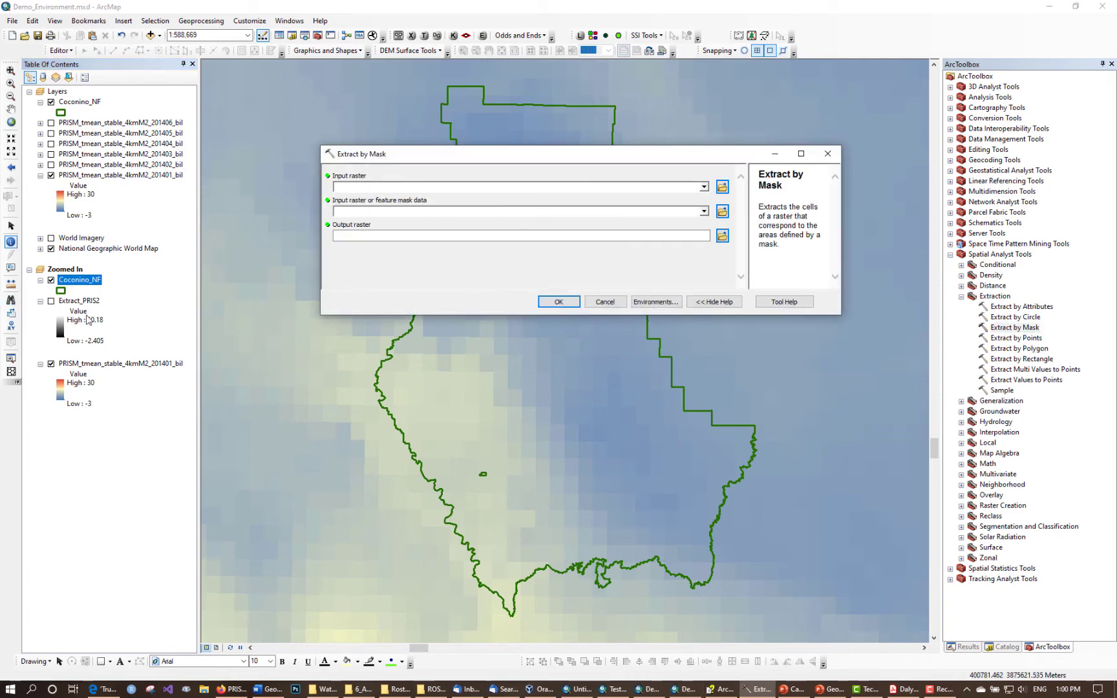
pyautogui.moveTo(92, 364); pyautogui.dragTo(369, 191)
pyautogui.moveTo(79, 279); pyautogui.dragTo(357, 213)
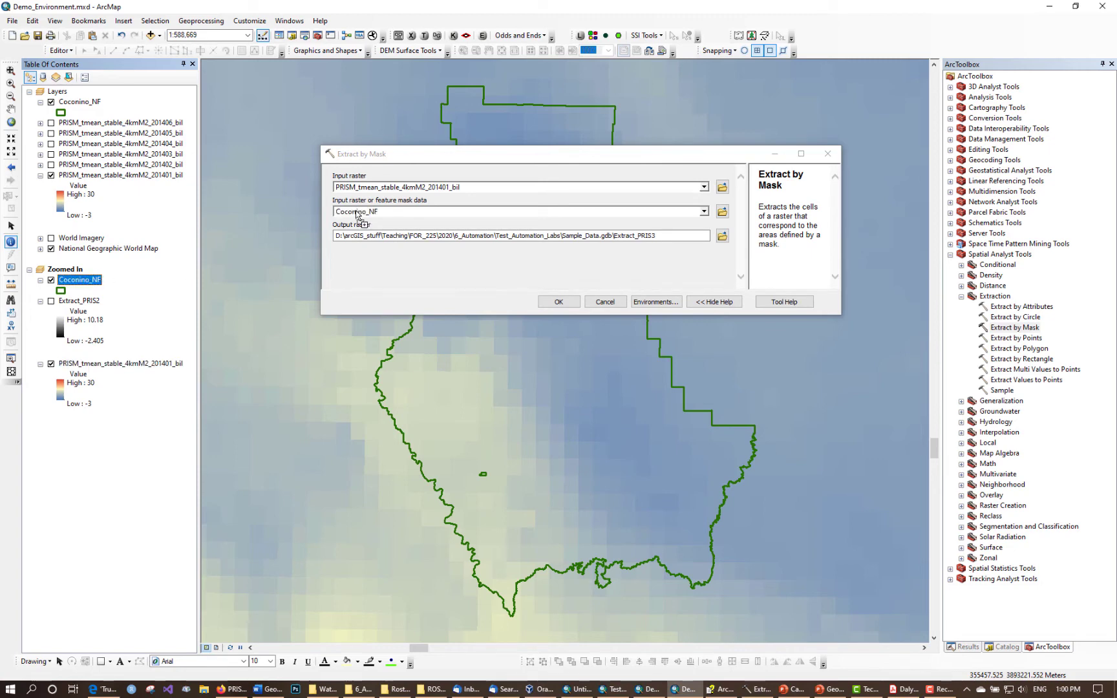
# Set the tool's Snap Raster environment to PRISM_tmean_stable_4kmM2_201401_bil and run the extraction
pyautogui.click(654, 302)
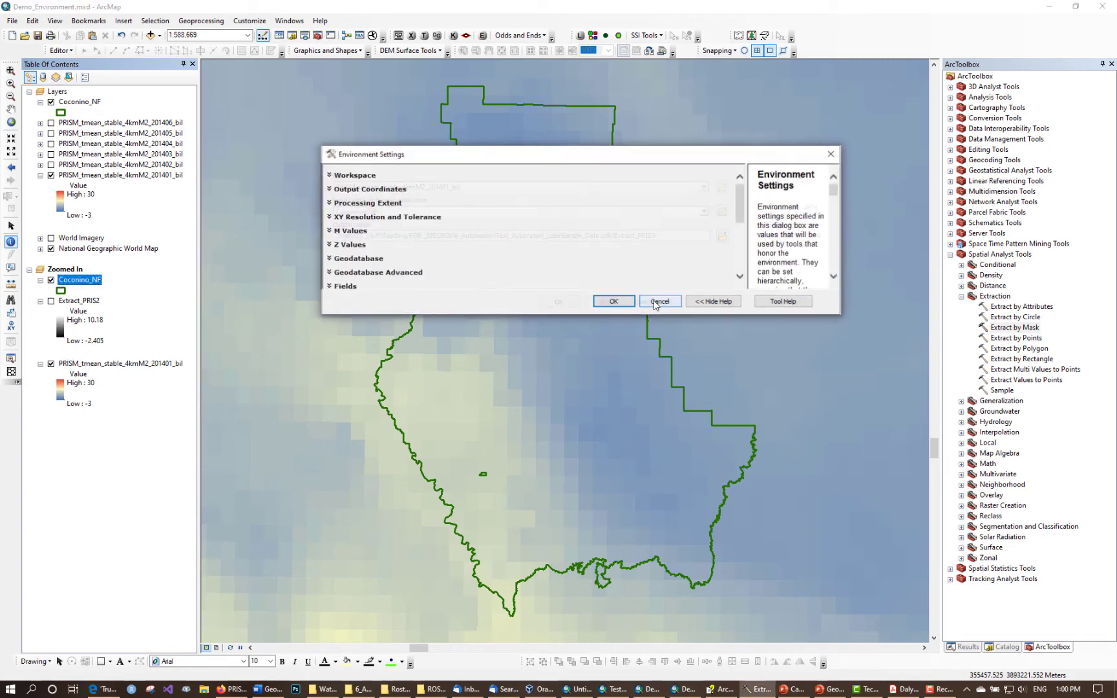
pyautogui.moveTo(539, 316); pyautogui.dragTo(538, 379)
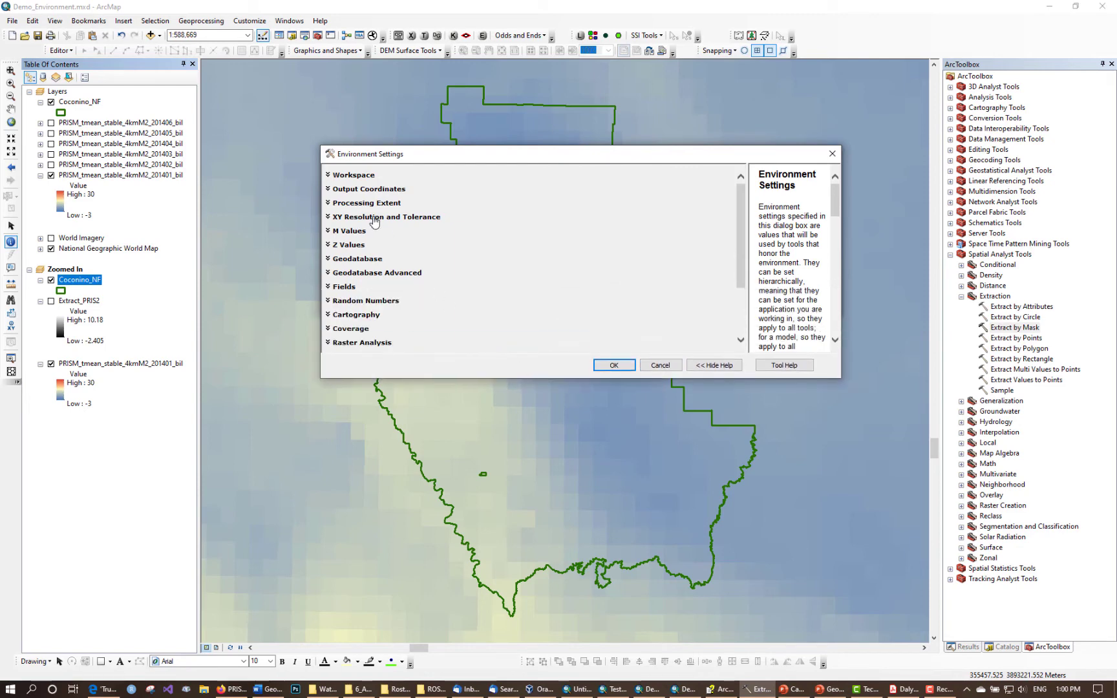
pyautogui.click(329, 204)
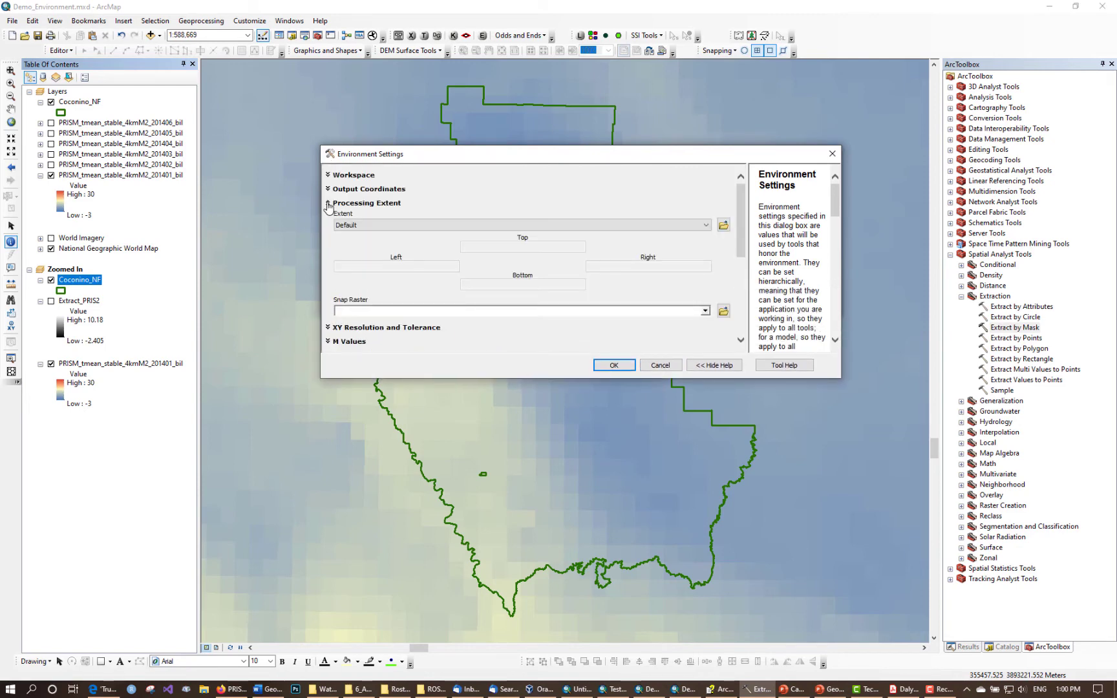
pyautogui.click(425, 308)
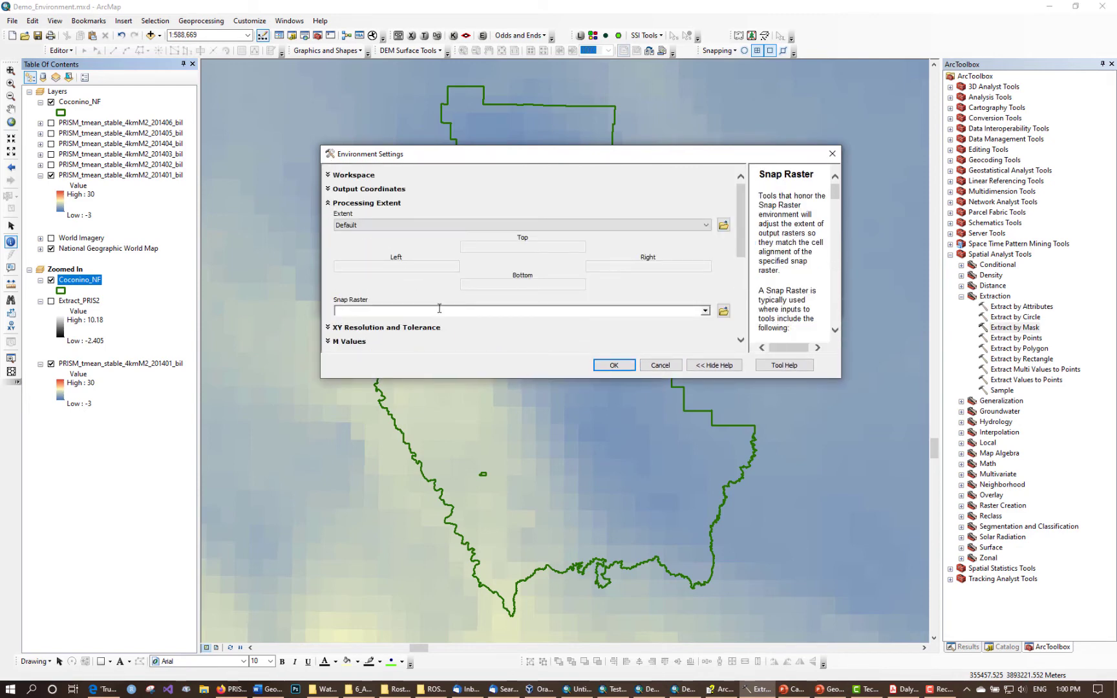
pyautogui.click(705, 311)
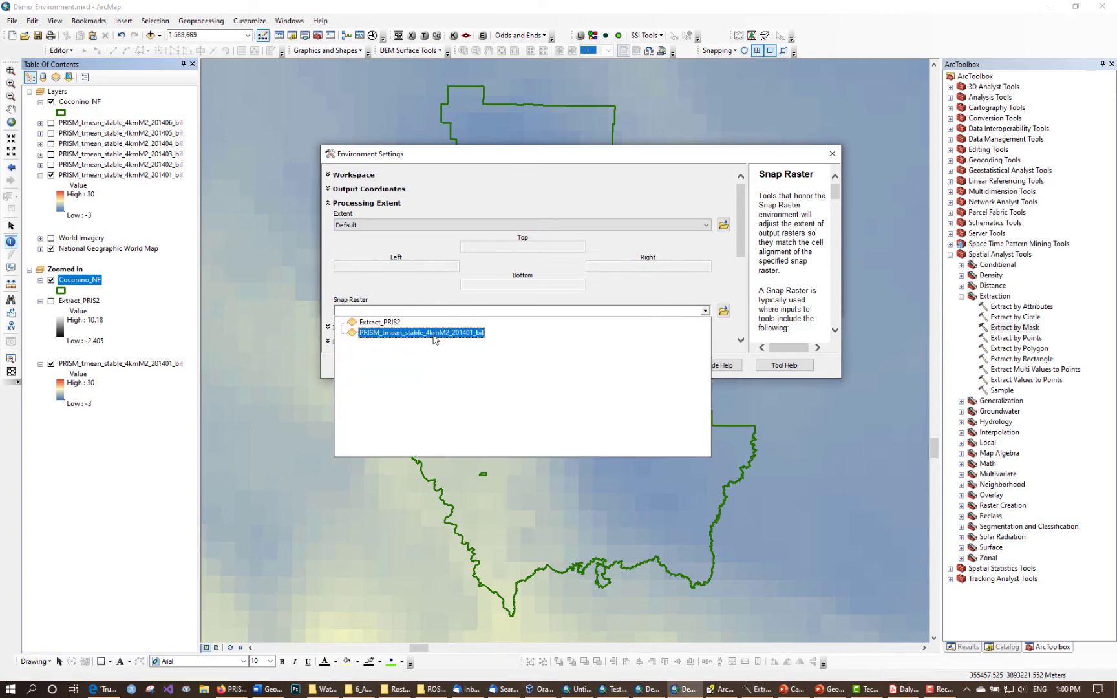
pyautogui.click(435, 334)
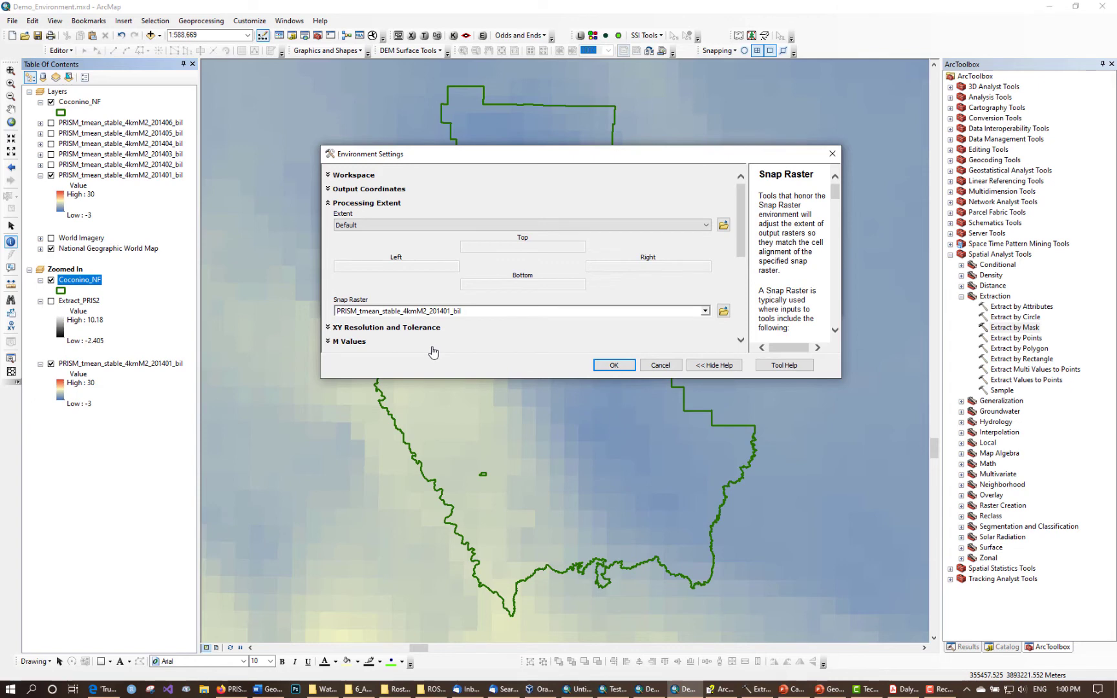
pyautogui.click(615, 365)
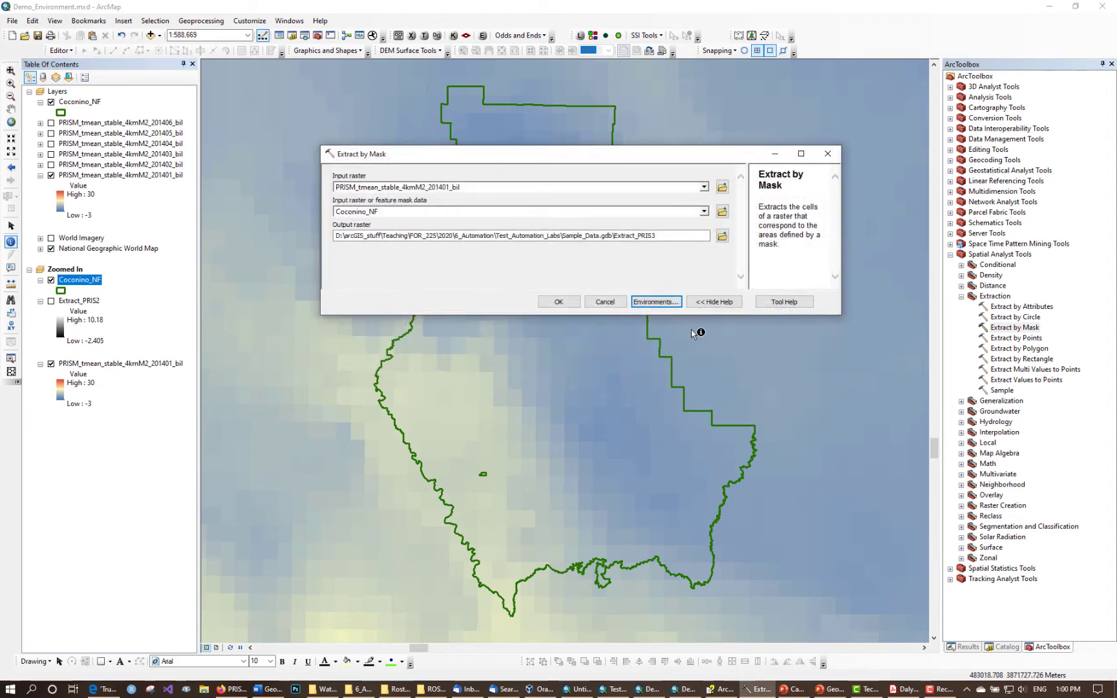
pyautogui.click(559, 302)
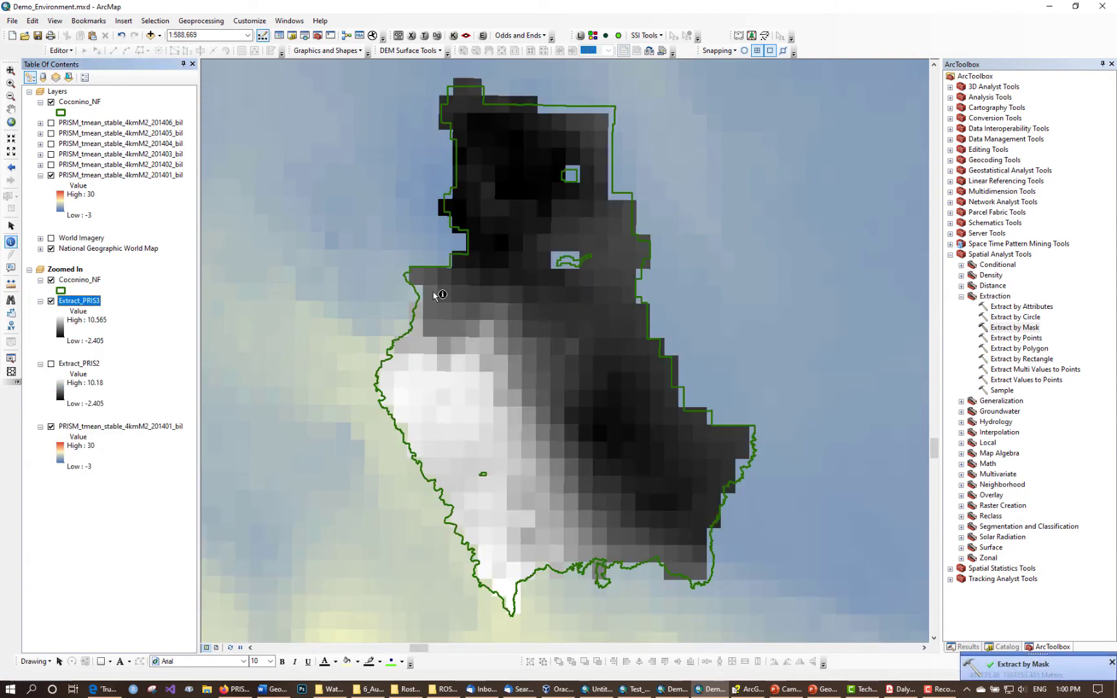
# Compare the cell alignment of Extract_PRIS3 with the original PRISM raster along the forest boundary by toggling the extract's visibility
pyautogui.scroll(10, 453, 330)
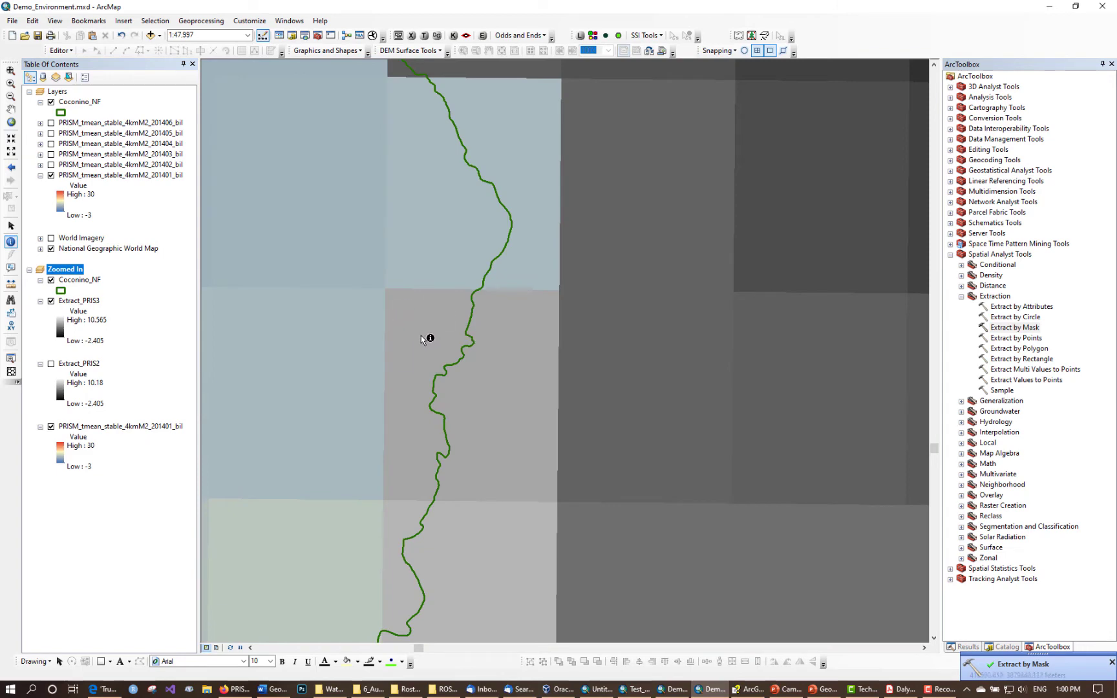
pyautogui.click(52, 302)
pyautogui.click(52, 302)
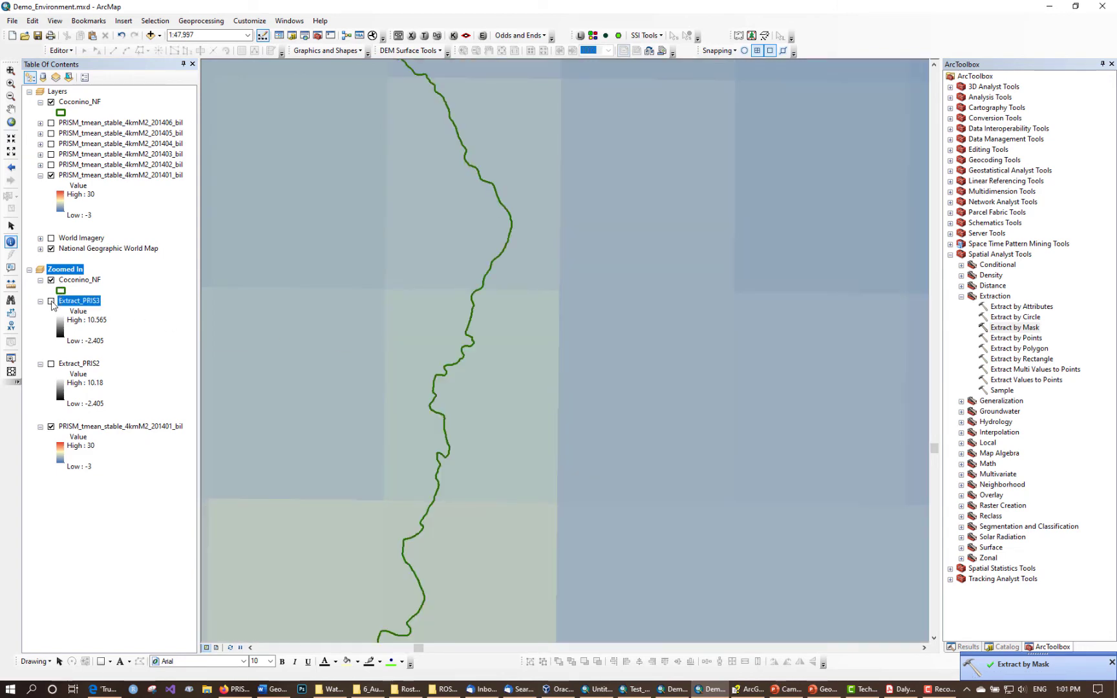
pyautogui.click(52, 302)
pyautogui.click(51, 302)
pyautogui.click(51, 302)
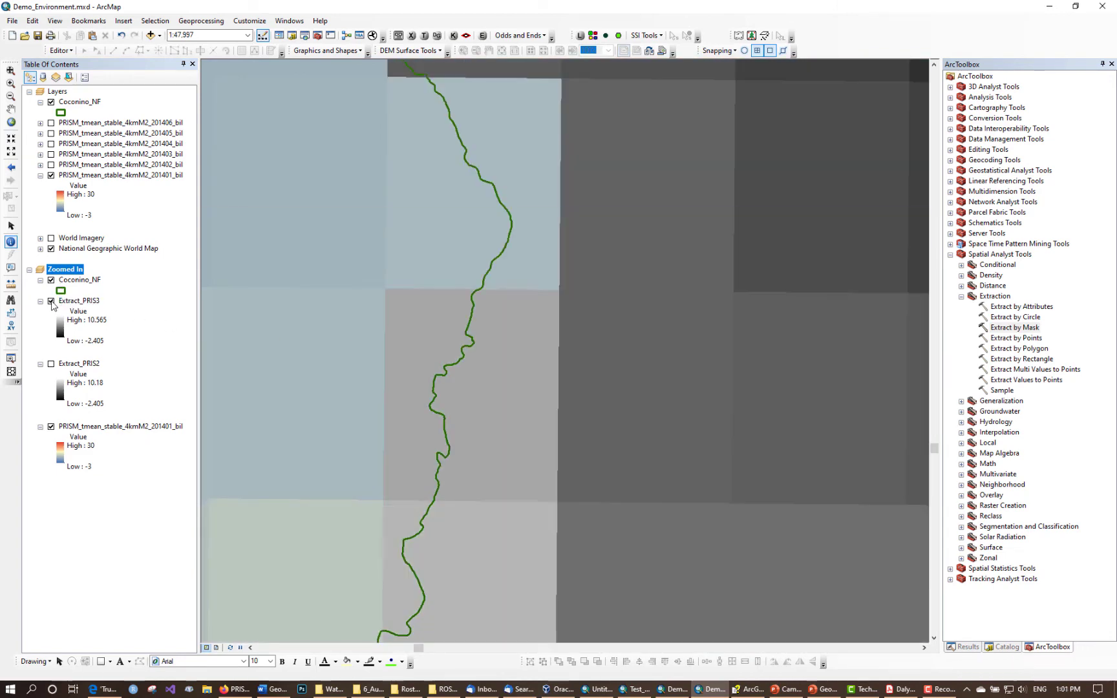